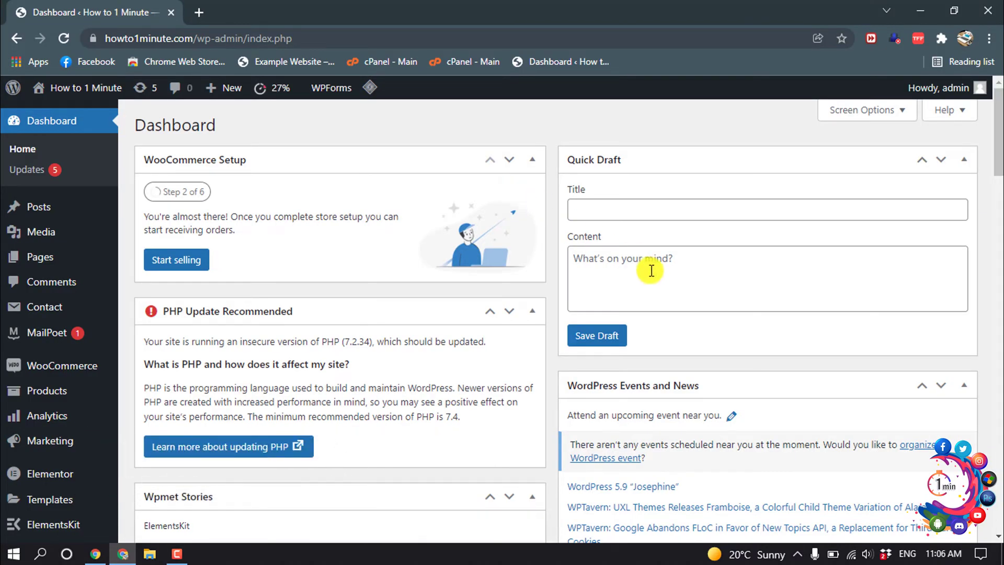
Search new plugins for 'pricing table', then install and activate 'Pricing Table – Price list'.
scroll(82, 348, "down", 7)
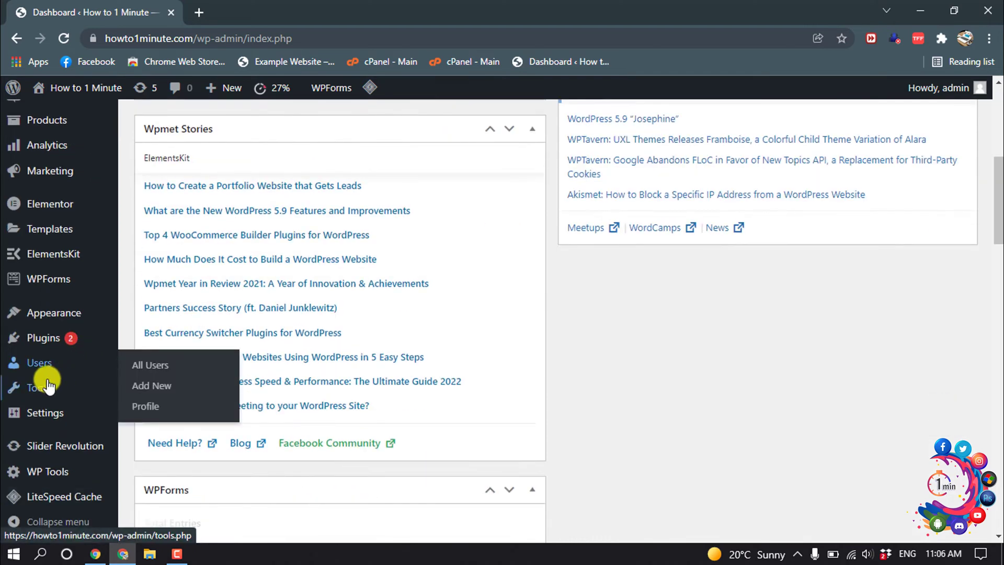
mouse_move(40, 337)
left_click(156, 366)
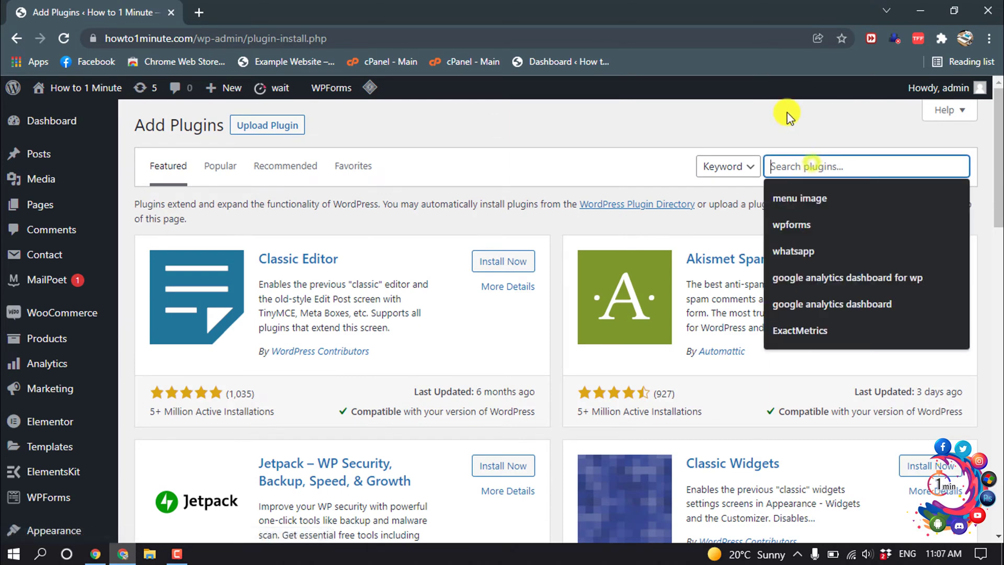
type("pricing table")
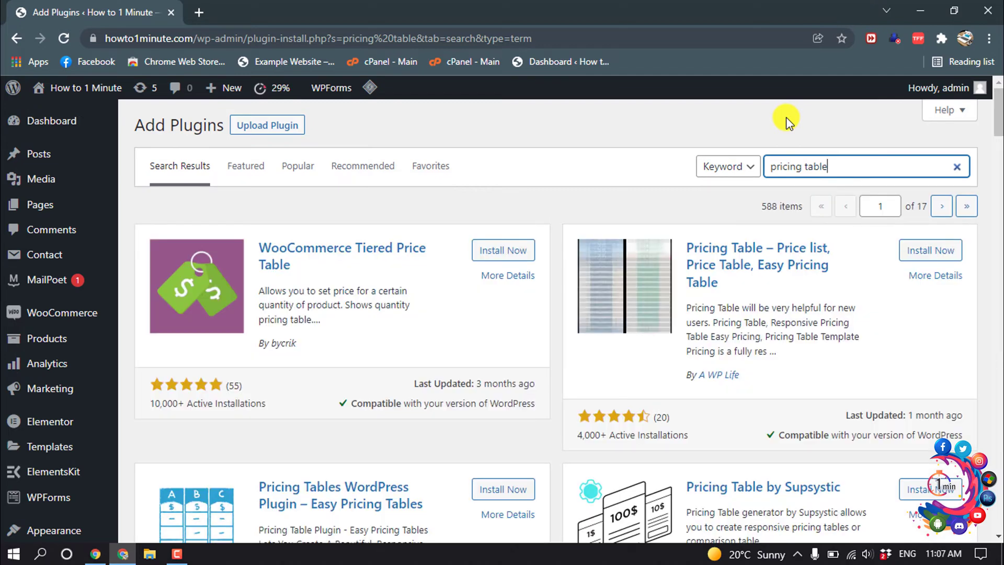
left_click(931, 250)
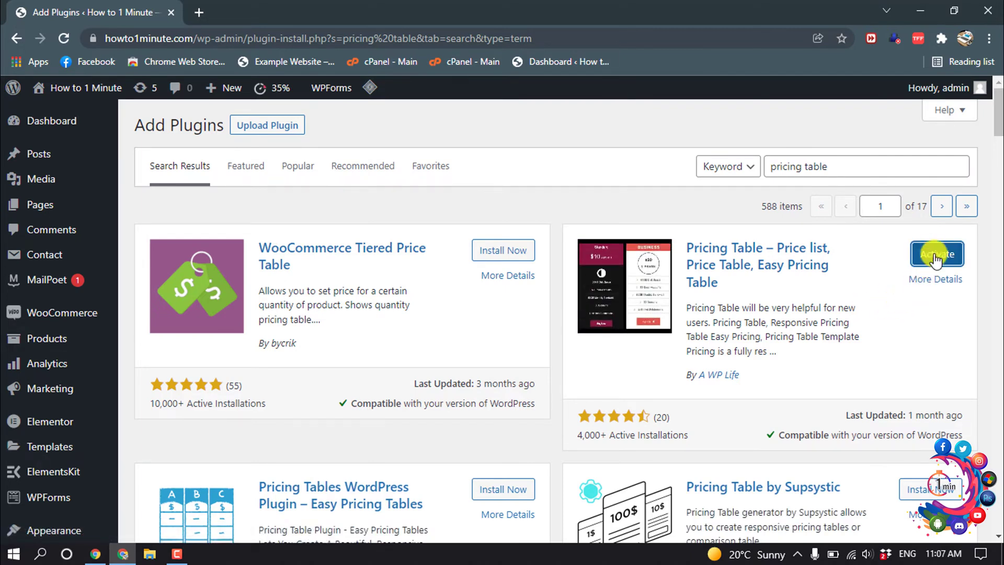
left_click(936, 255)
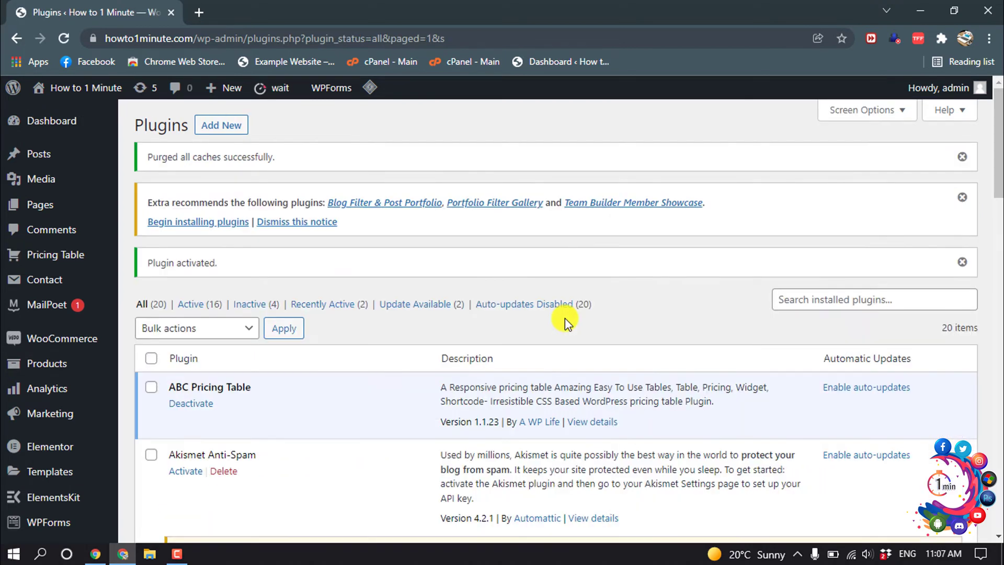
Create a new pricing table with the title 'Pricing Table'.
mouse_move(23, 255)
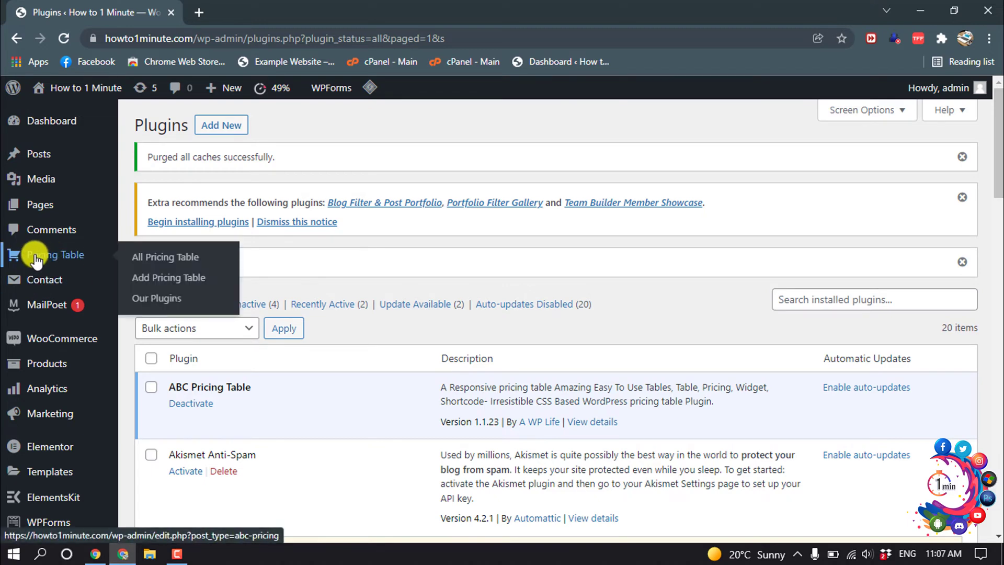
left_click(164, 285)
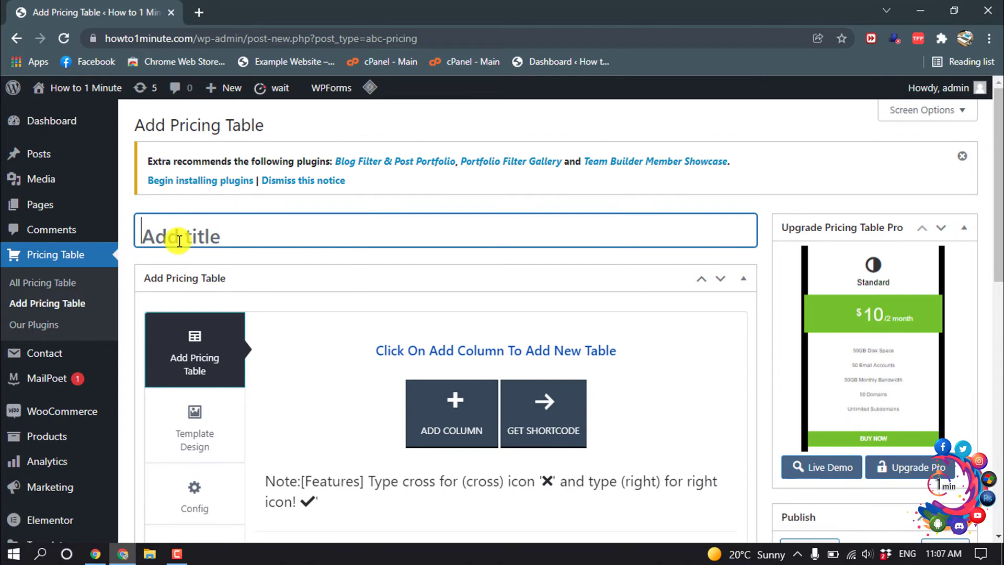
type("Pricing Table")
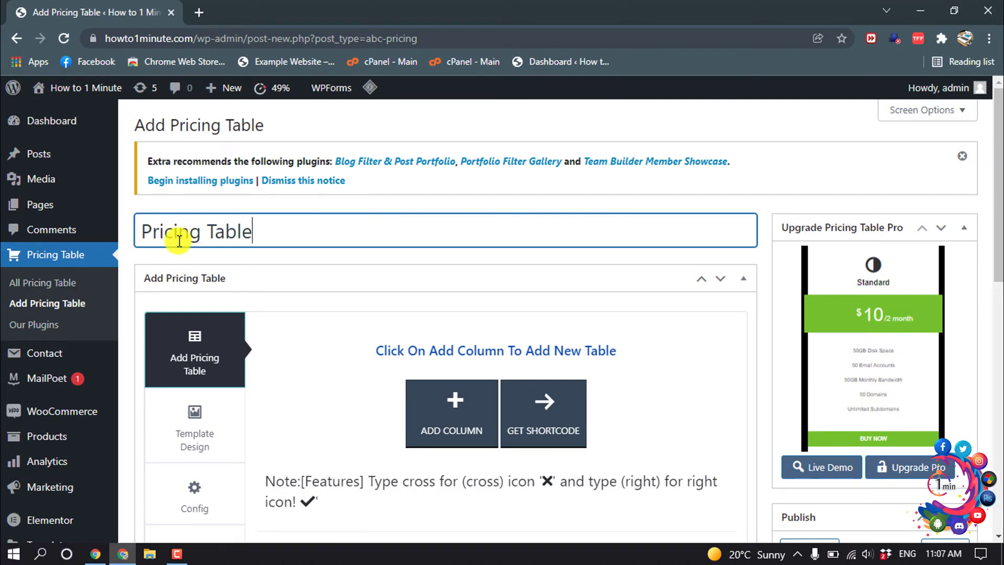
scroll(392, 269, "down", 3)
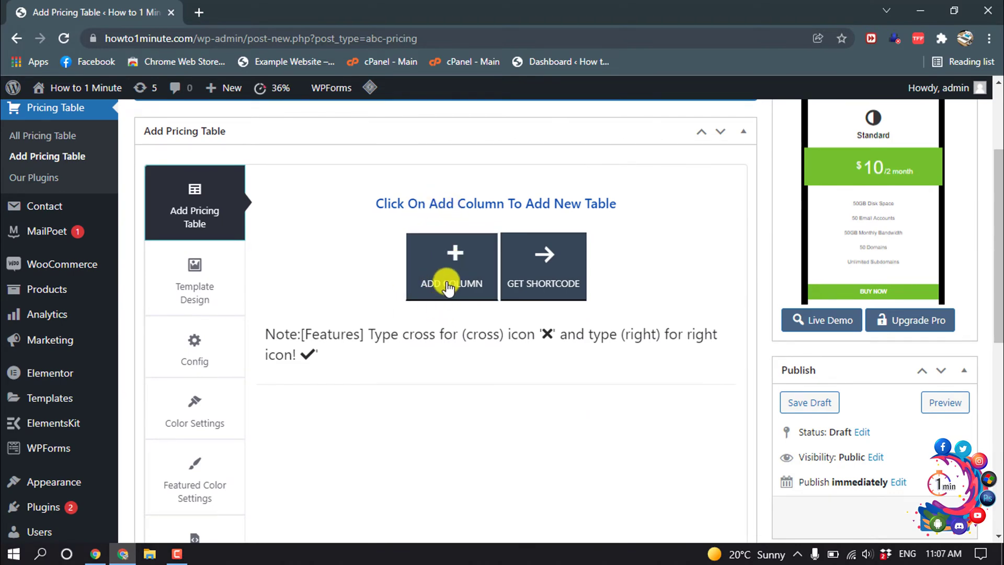
Add three empty pricing columns to the table.
left_click(440, 254)
left_click(443, 265)
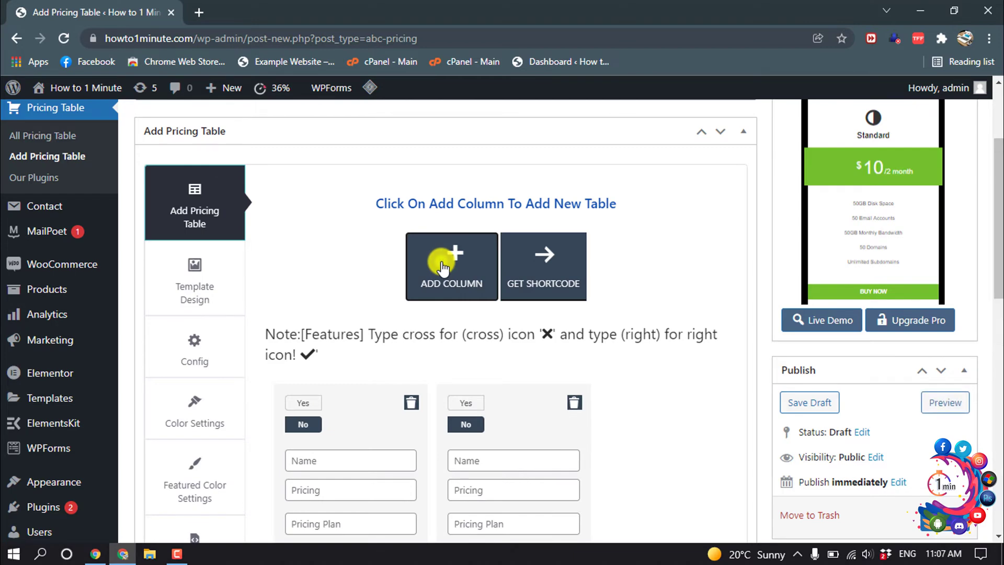
left_click(438, 253)
scroll(437, 251, "down", 8)
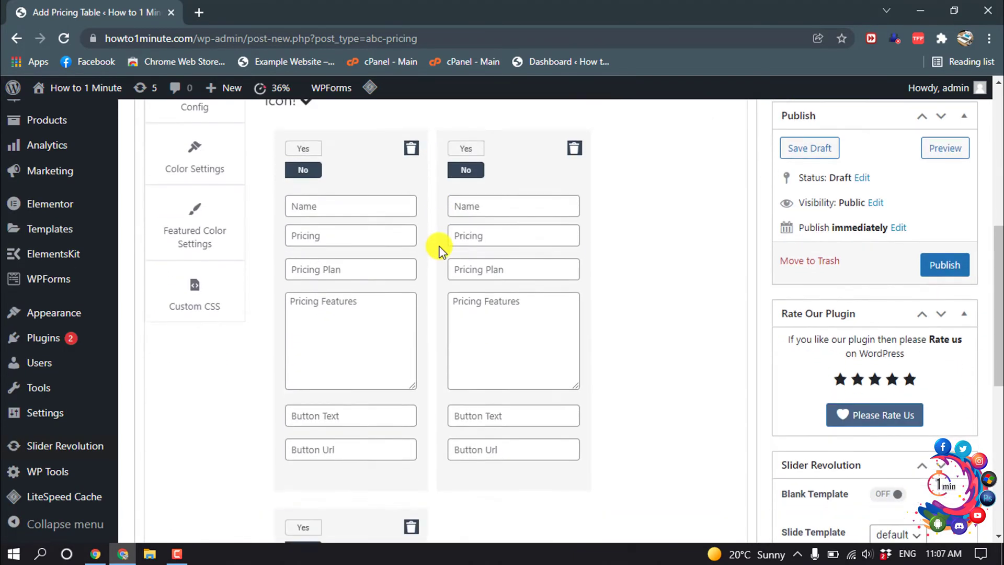
scroll(393, 360, "up", 6)
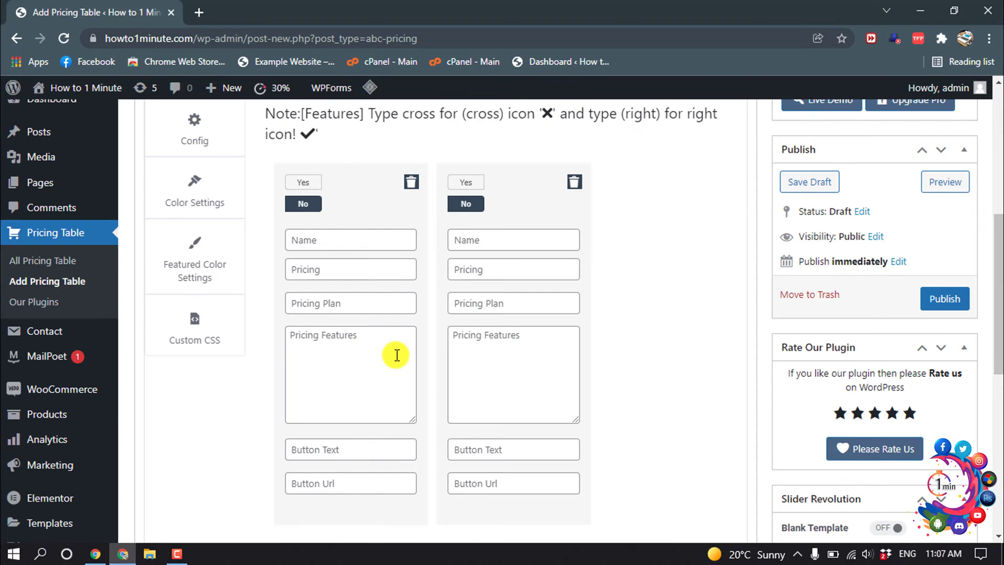
scroll(412, 337, "up", 2)
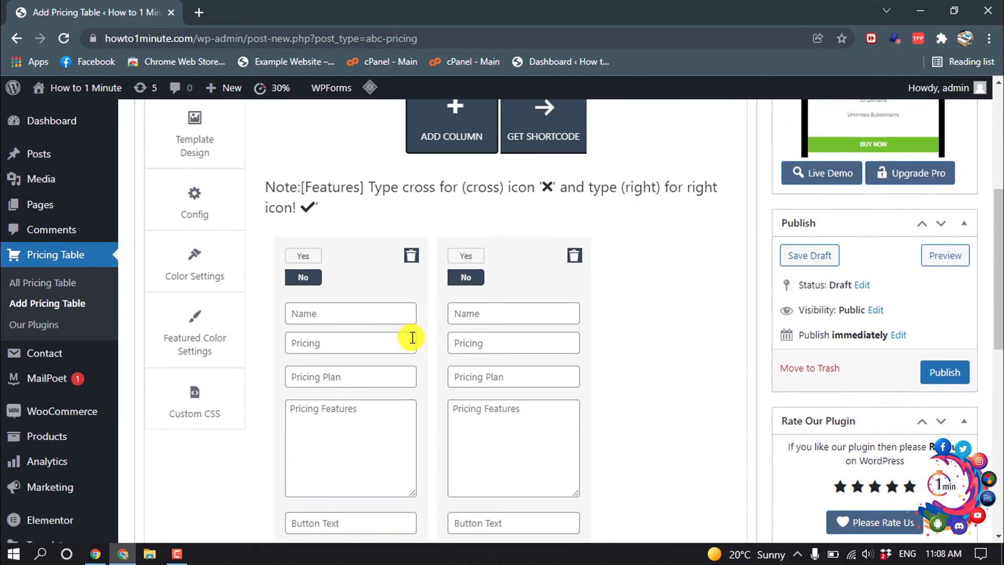
Fill in the columns: Standard $10 /2 month, Business $50 /6 month, Premium, with BUY NOW buttons.
left_click(324, 308)
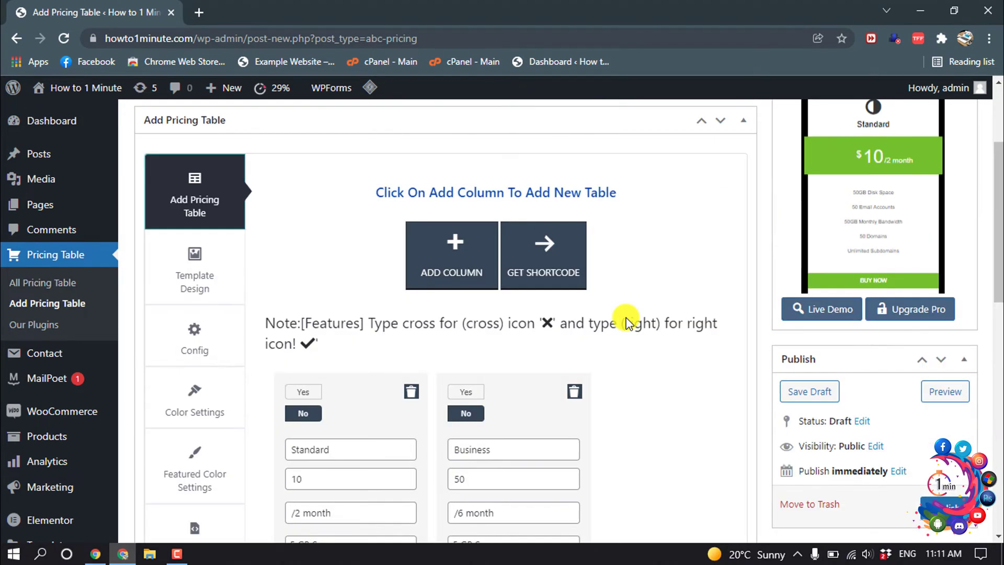
scroll(575, 366, "down", 5)
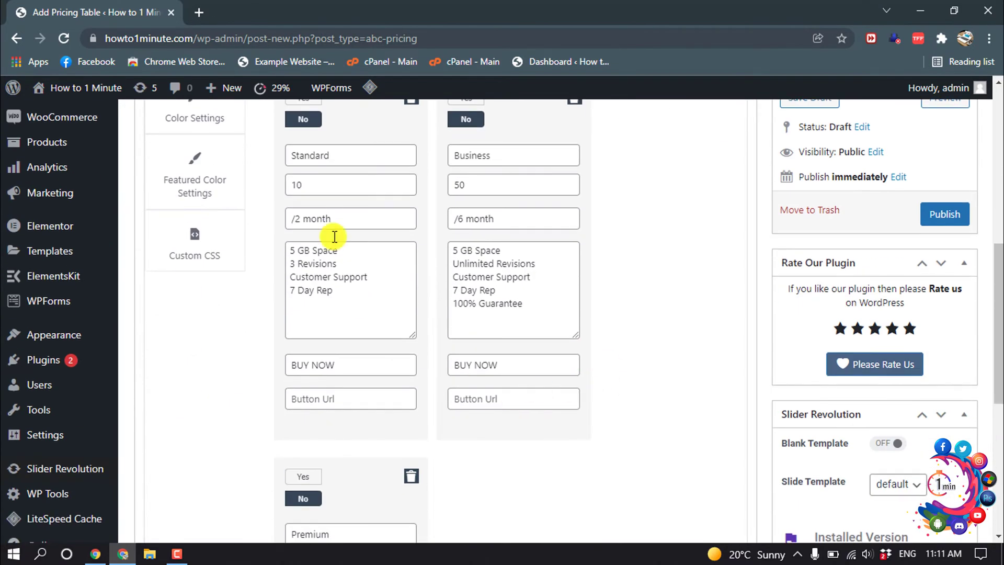
scroll(399, 276, "down", 5)
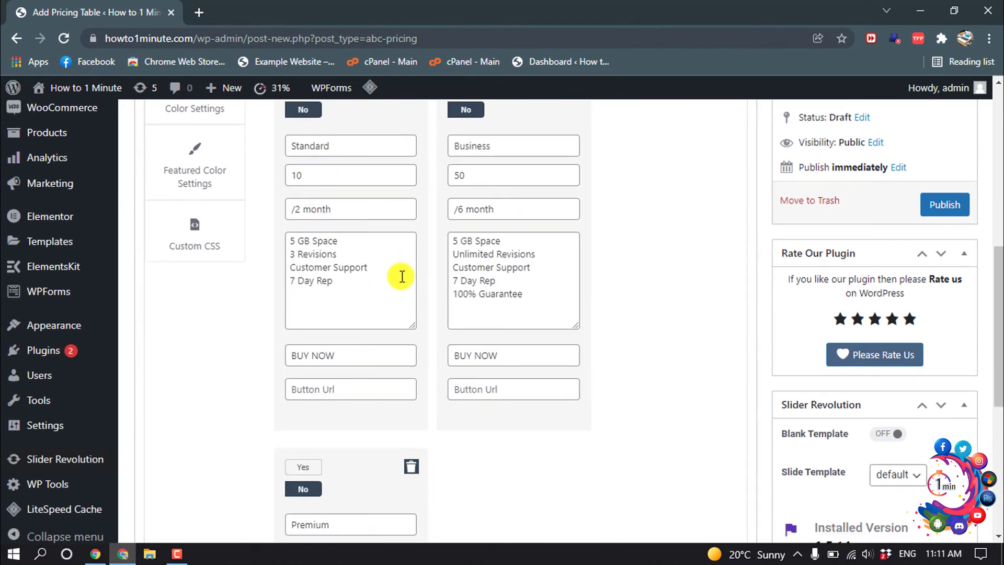
scroll(402, 276, "up", 15)
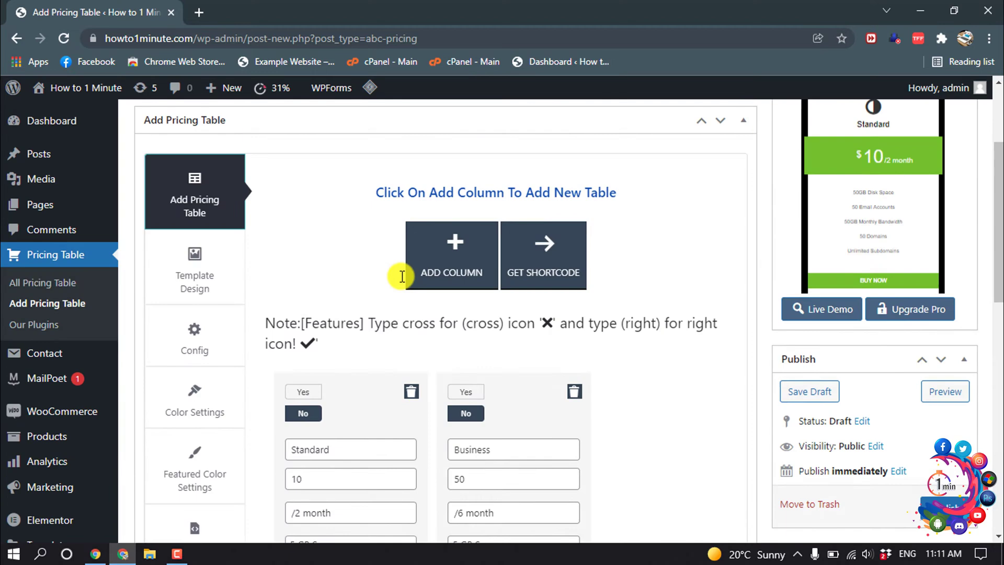
Copy the [APT id=173] shortcode and publish the pricing table.
left_click(551, 257)
left_click(477, 231)
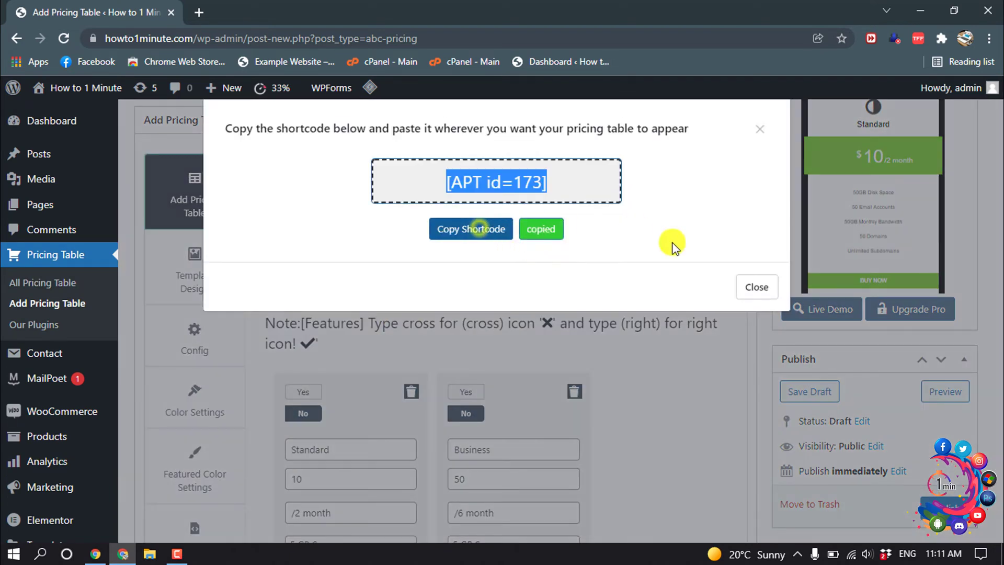
left_click(757, 289)
scroll(889, 324, "down", 4)
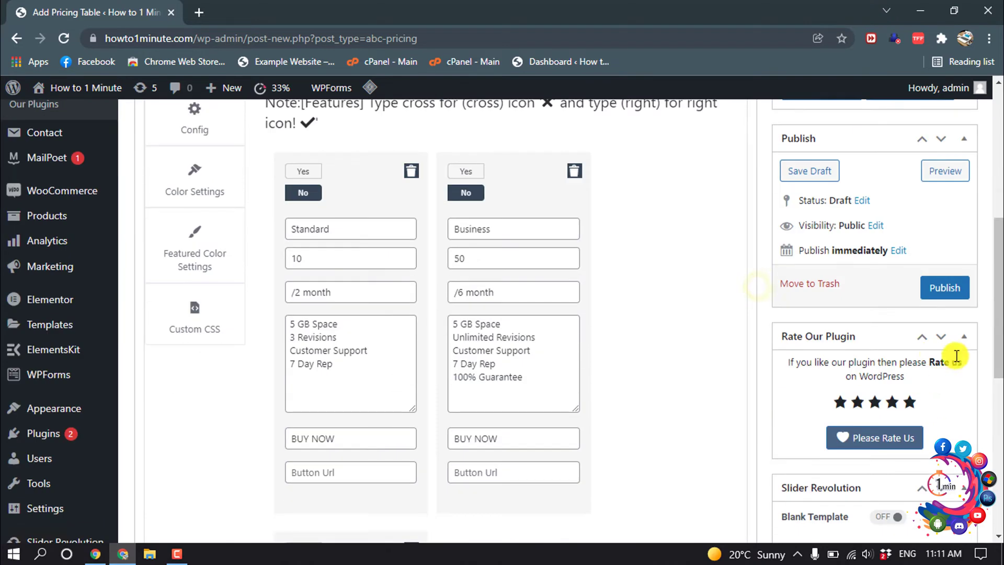
left_click(944, 288)
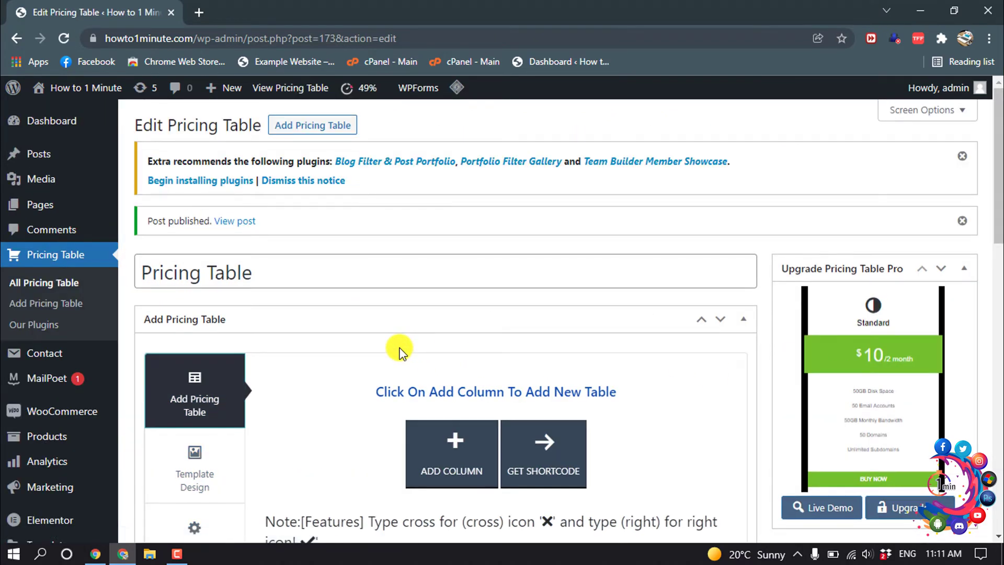
Open All Pages in a new tab and locate the Pricing Table page.
scroll(400, 351, "down", 3)
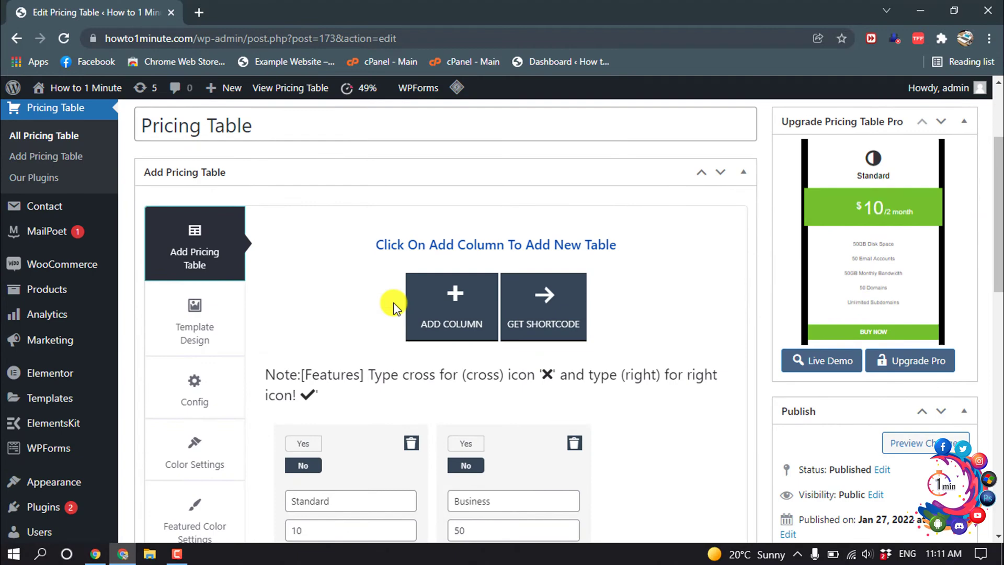
scroll(403, 302, "up", 3)
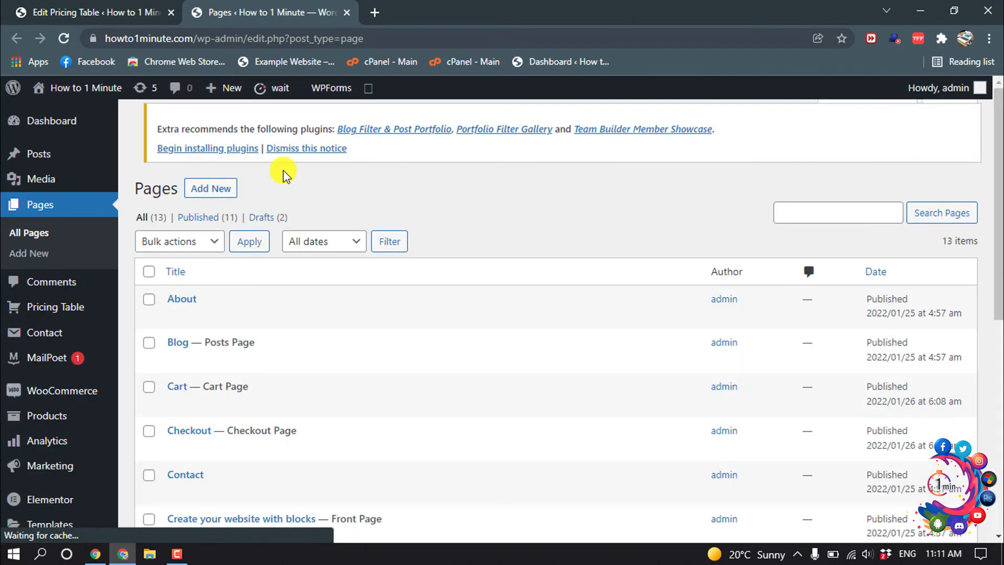
scroll(442, 374, "down", 5)
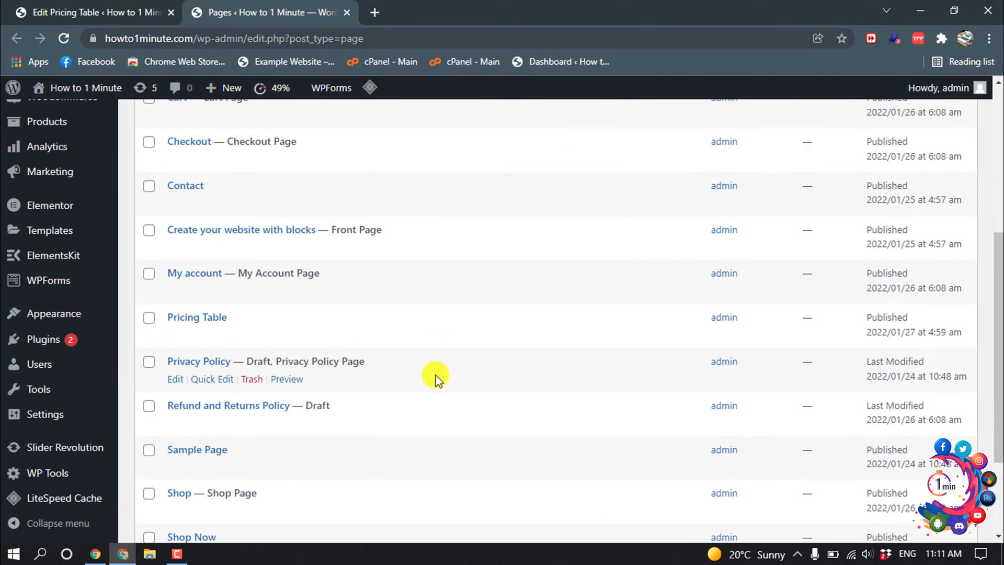
mouse_move(207, 319)
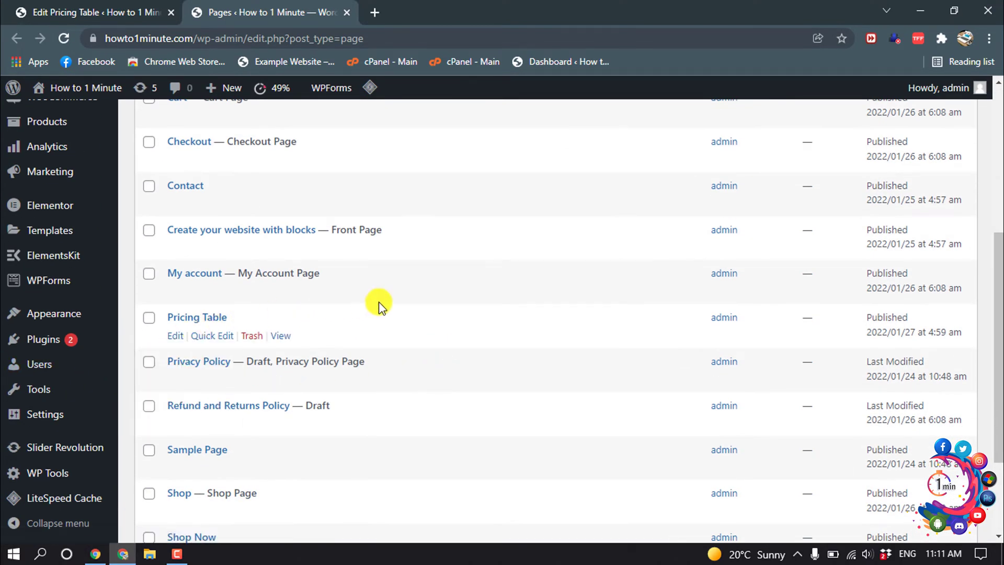
Add a Shortcode block with [APT id=173] to the Pricing Table page and update it.
left_click(174, 341)
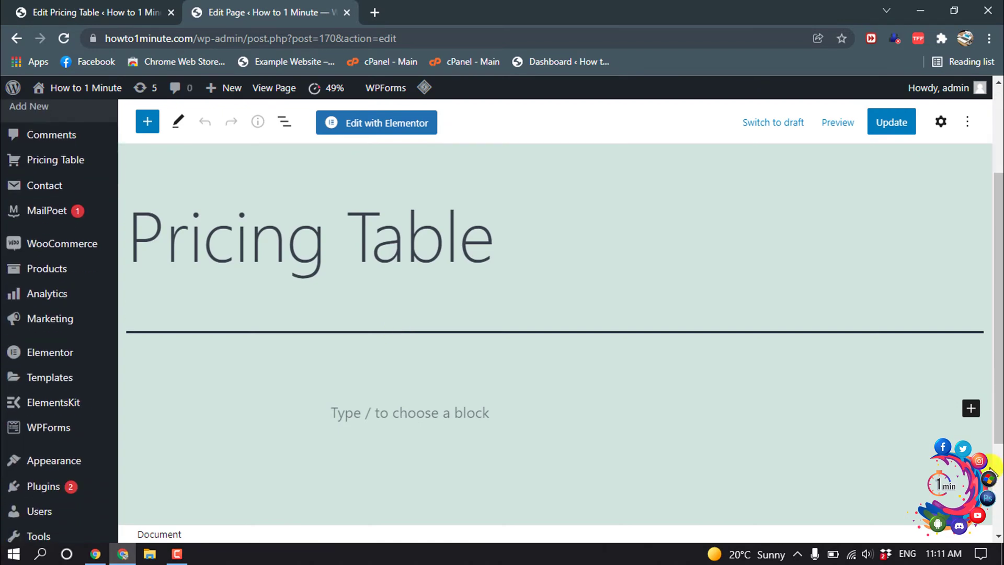
left_click(974, 414)
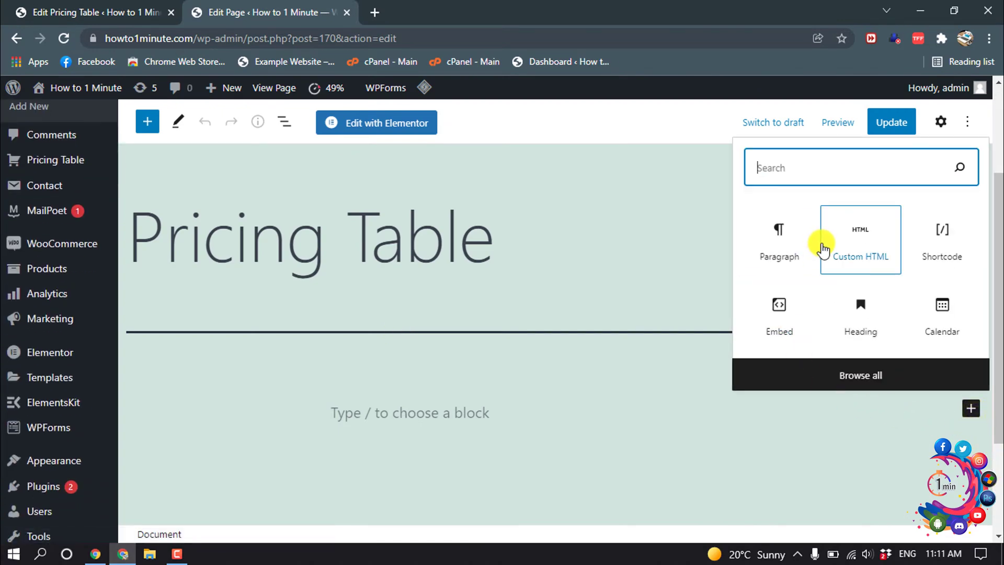
left_click(954, 259)
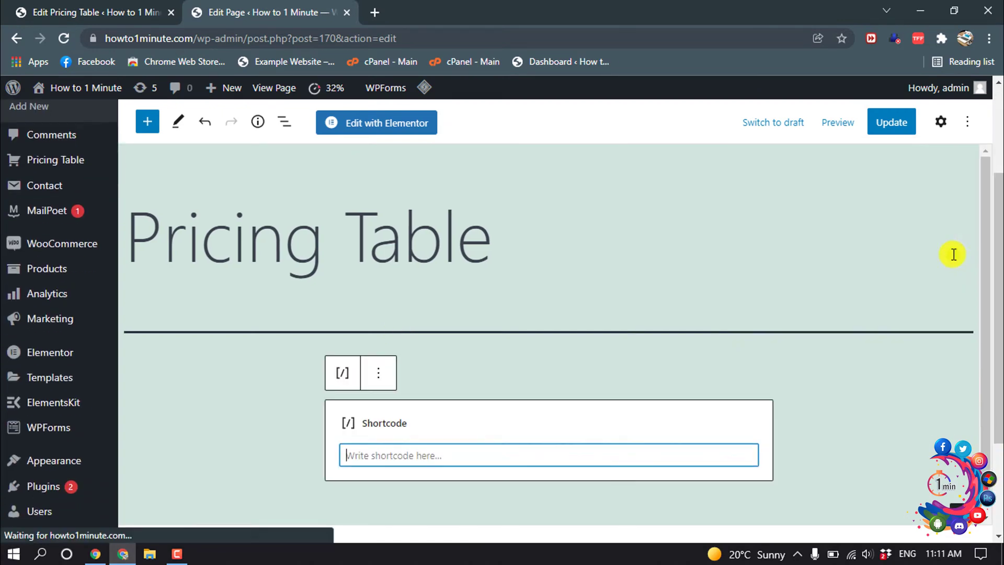
scroll(531, 377, "down", 1)
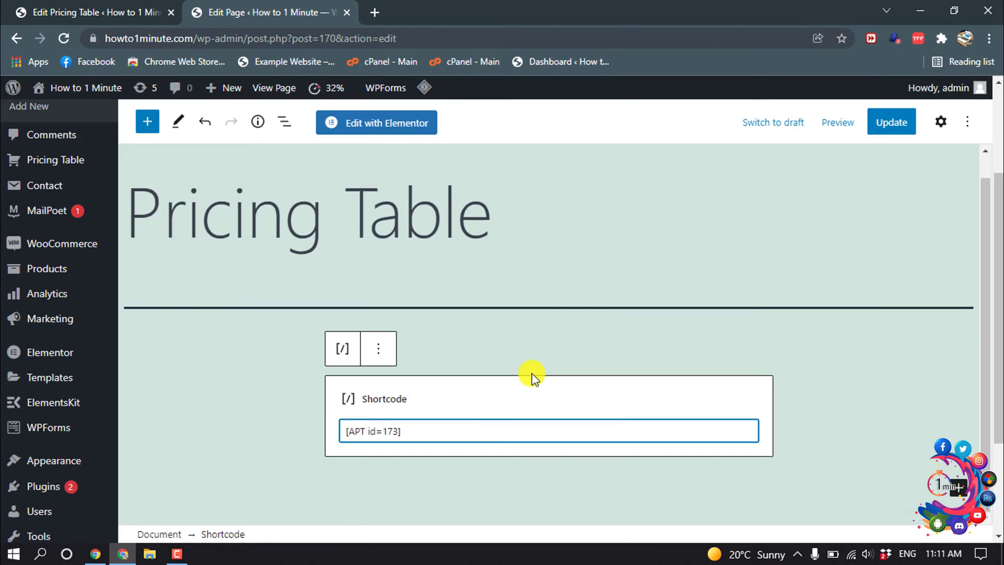
left_click(901, 131)
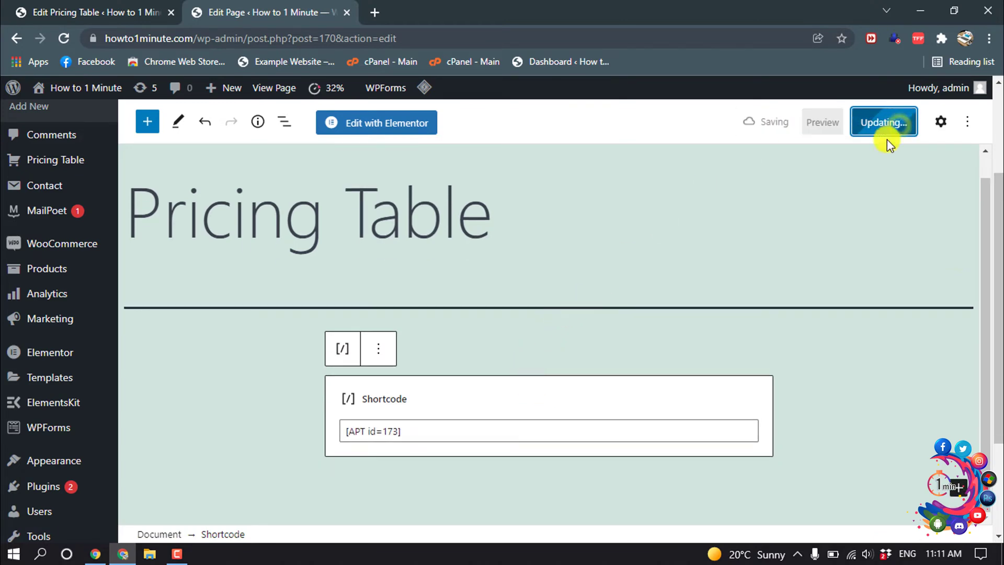
right_click(250, 495)
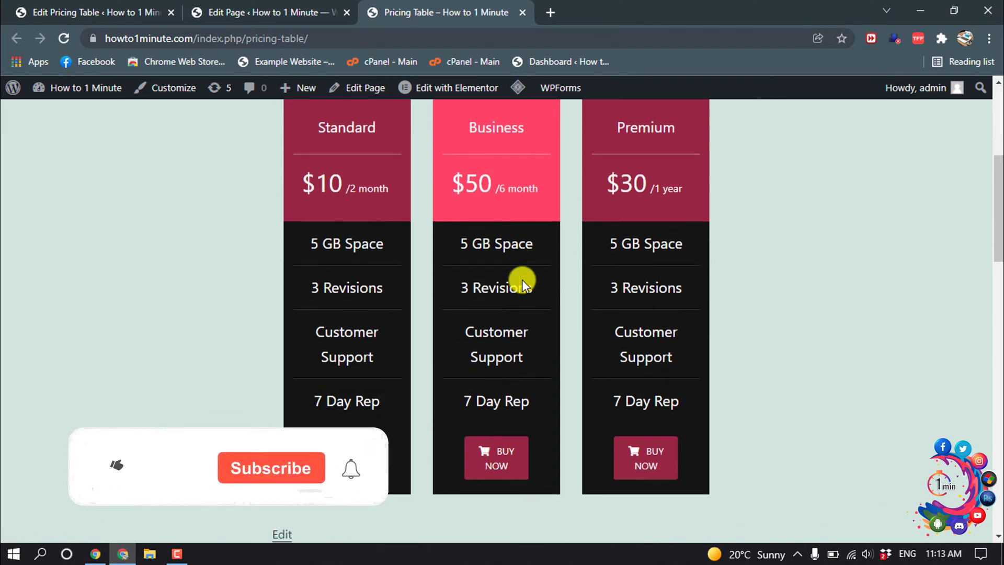
Scroll the live page to view the Standard, Business and Premium pricing columns.
scroll(997, 225, "up", 1)
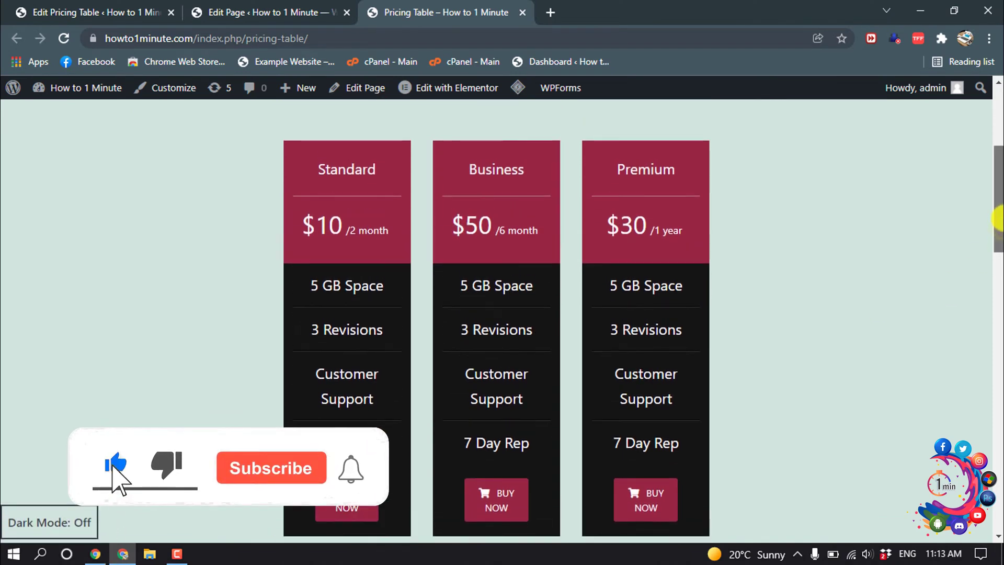
left_click_drag(997, 220, 997, 225)
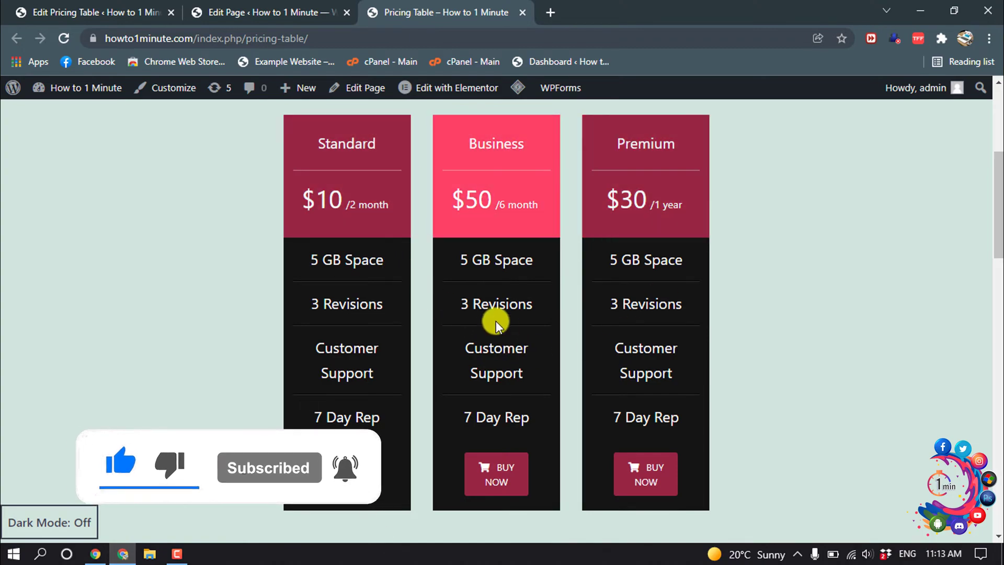
Apply the blue template design, update the table, and check it on the live page.
left_click(163, 8)
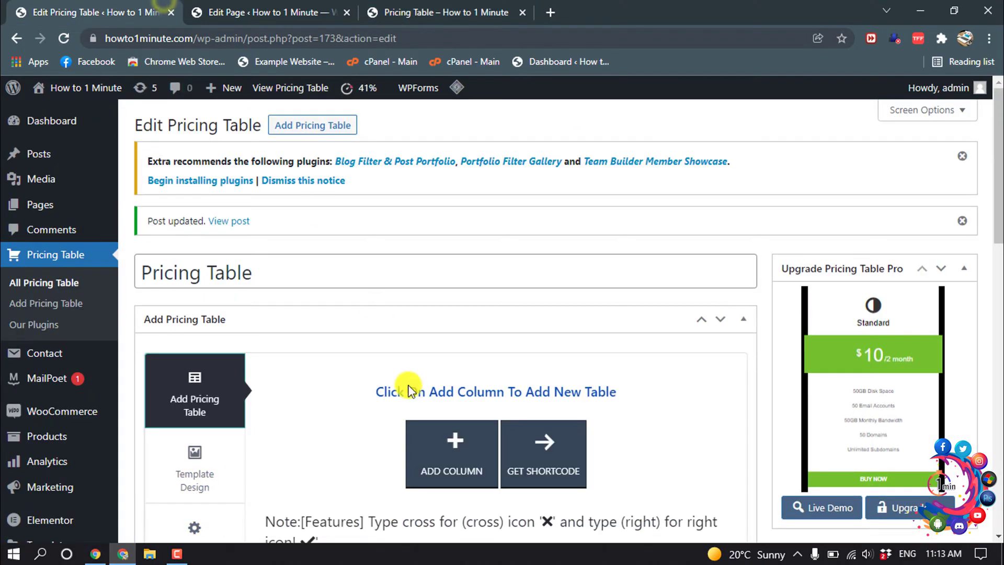
scroll(408, 389, "down", 4)
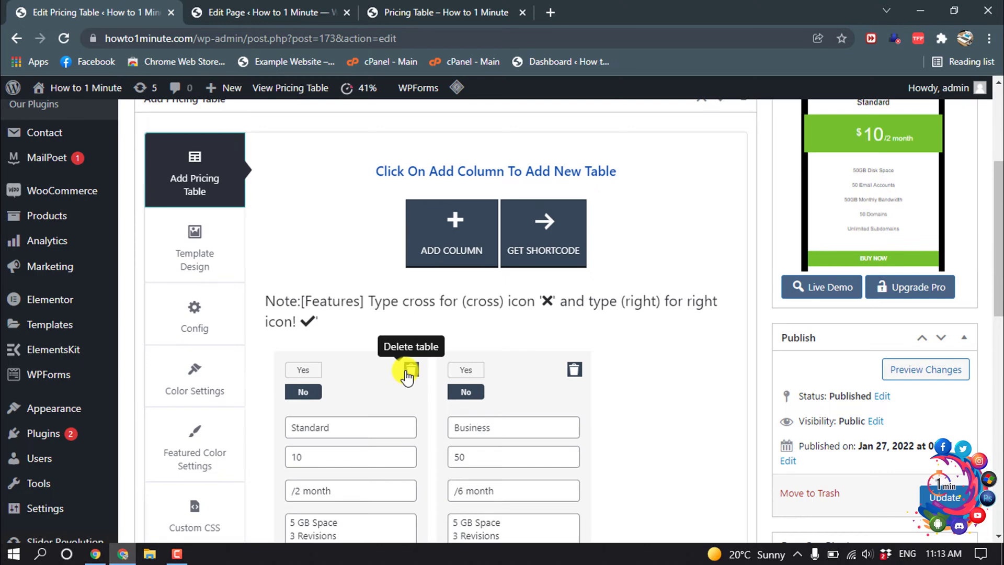
left_click(220, 253)
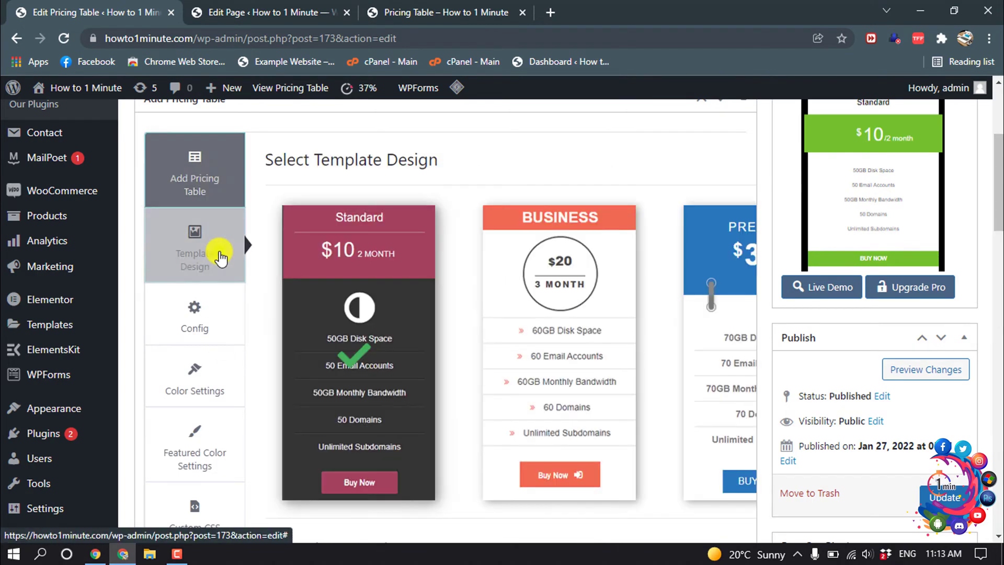
left_click(717, 341)
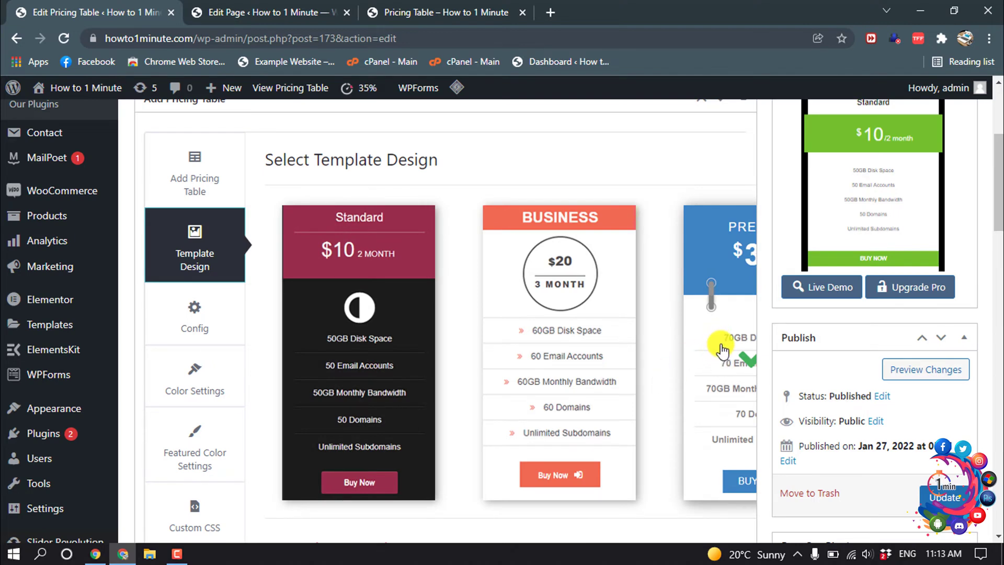
left_click(723, 351)
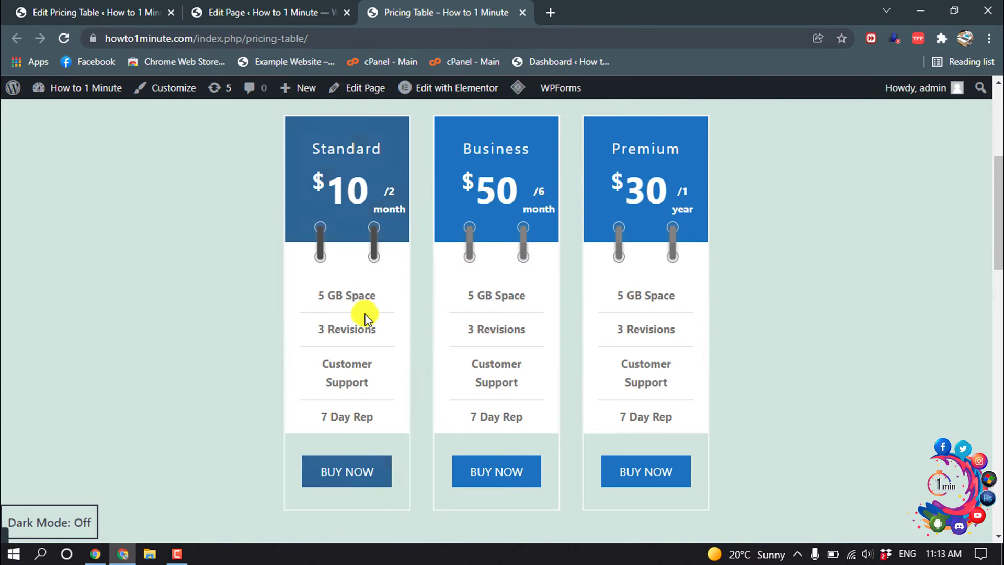
scroll(364, 316, "down", 4)
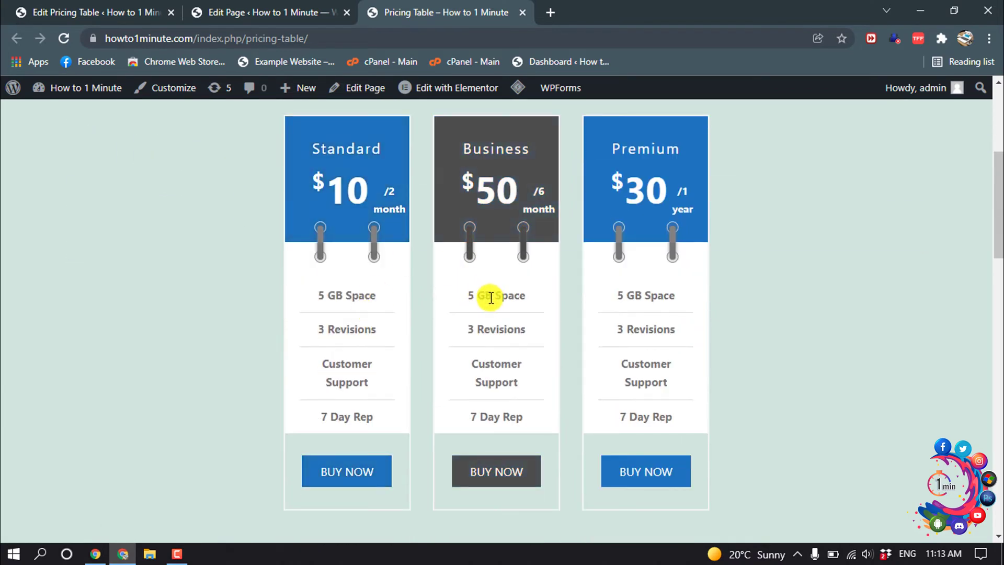
key("ctrl+1")
scroll(230, 340, "down", 3)
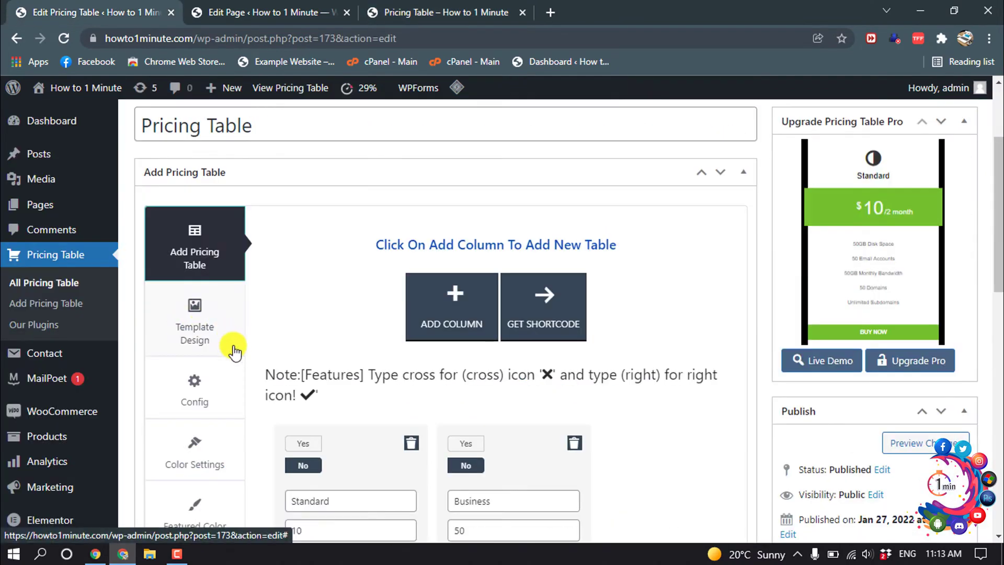
In Config, set the currency icon to Euro (€) and keep 3 columns per row.
left_click(201, 401)
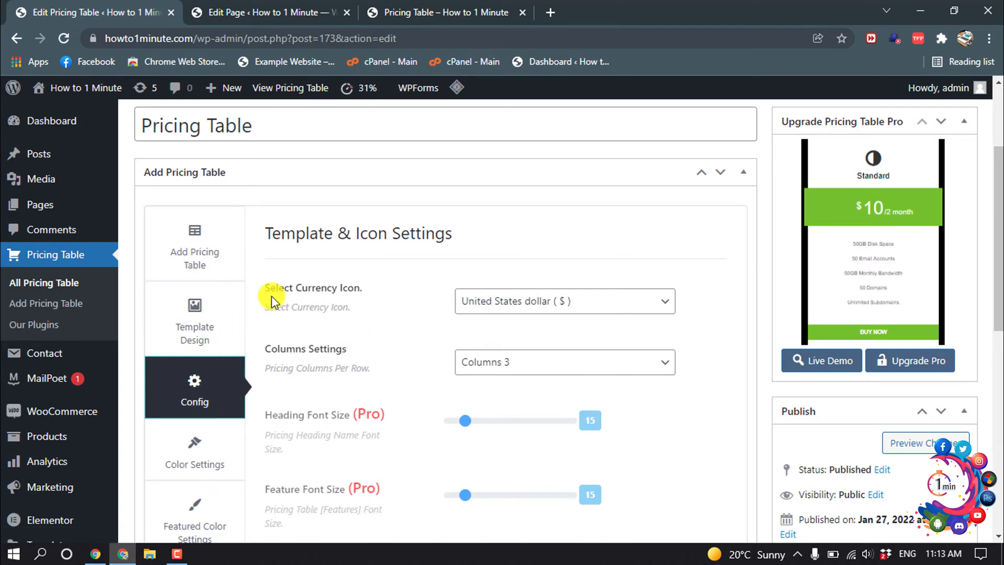
left_click(499, 303)
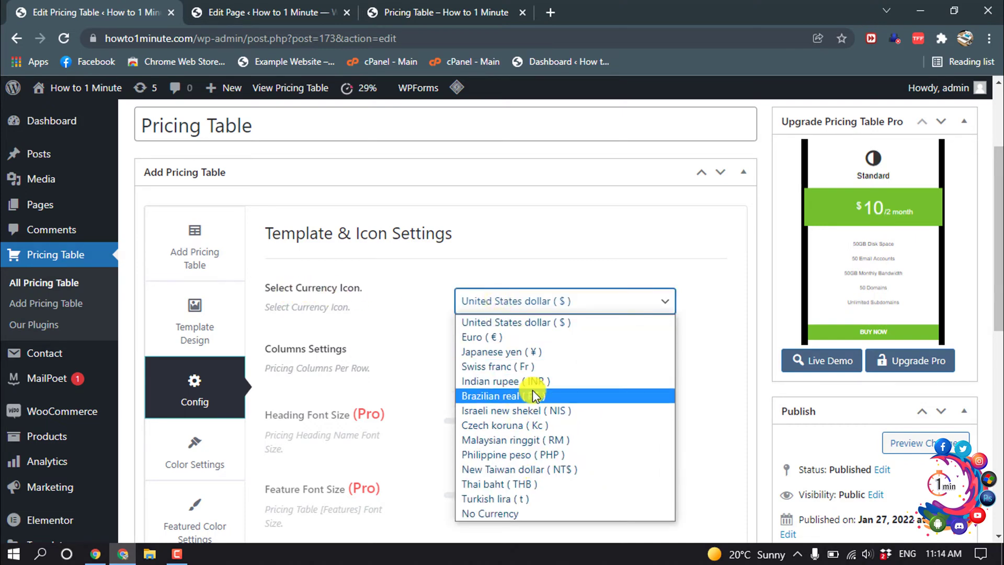
left_click(507, 338)
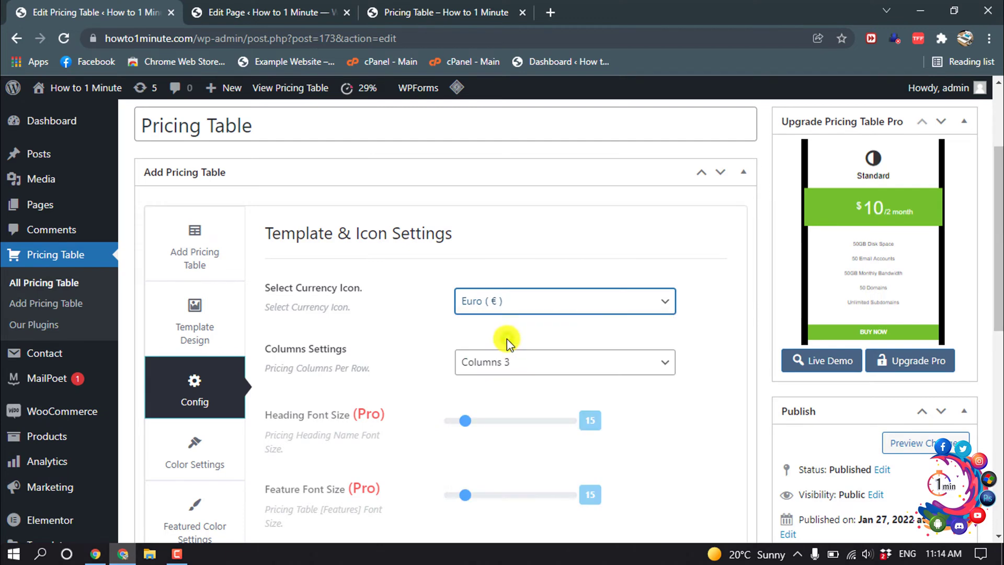
left_click(480, 369)
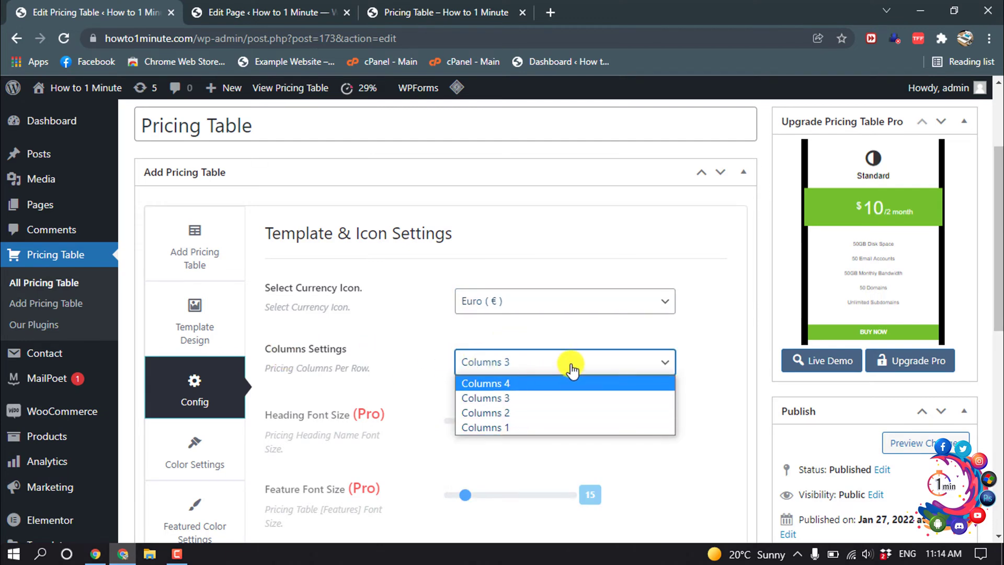
Review the Color Settings and compare them with the live pricing page.
scroll(701, 347, "down", 4)
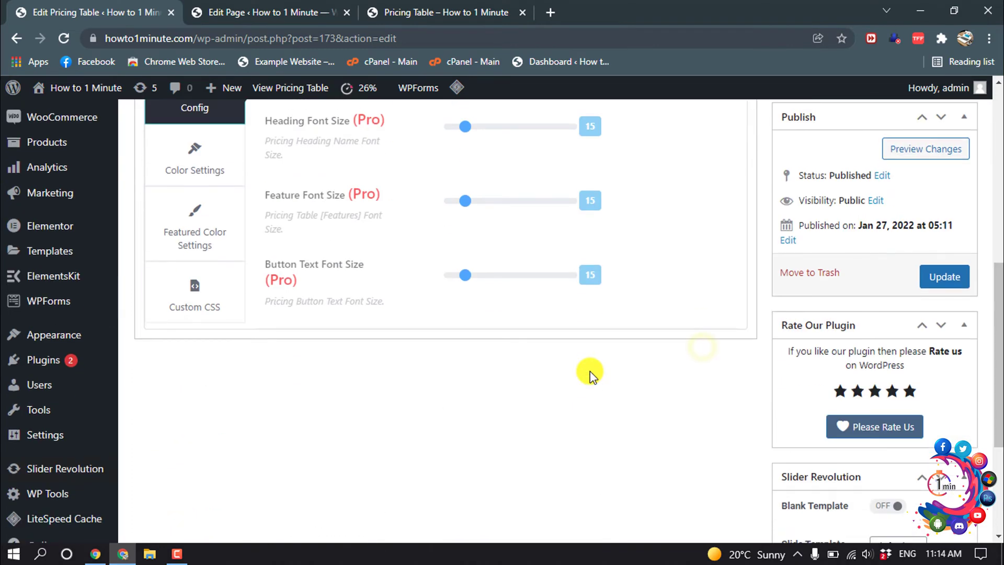
scroll(590, 374, "up", 4)
scroll(322, 419, "down", 4)
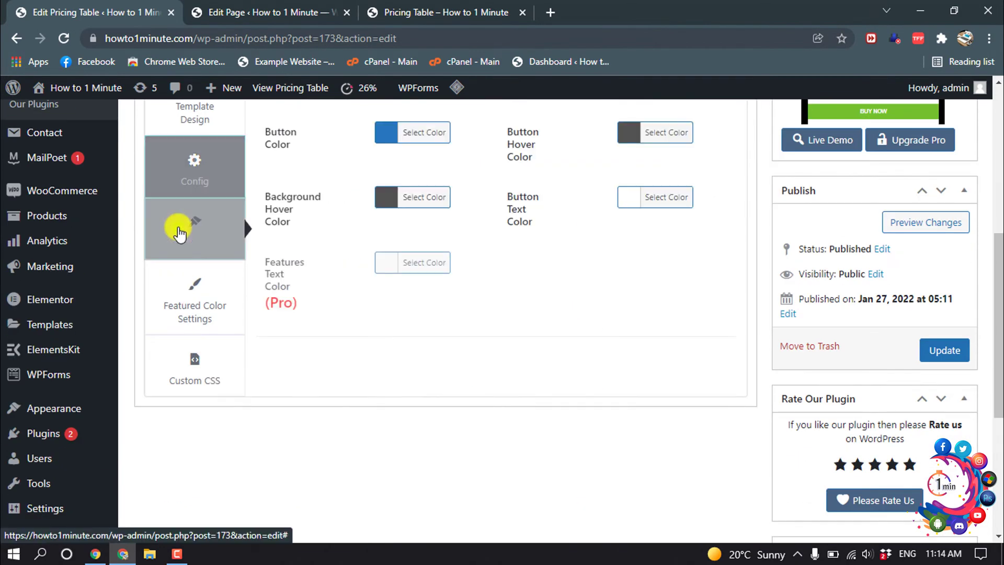
left_click(177, 232)
scroll(529, 432, "up", 4)
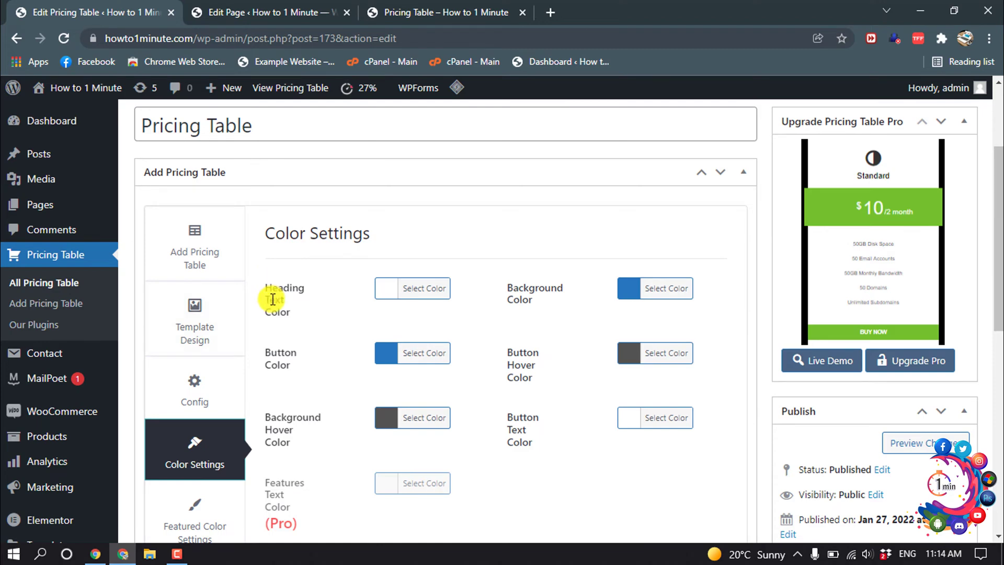
left_click(360, 10)
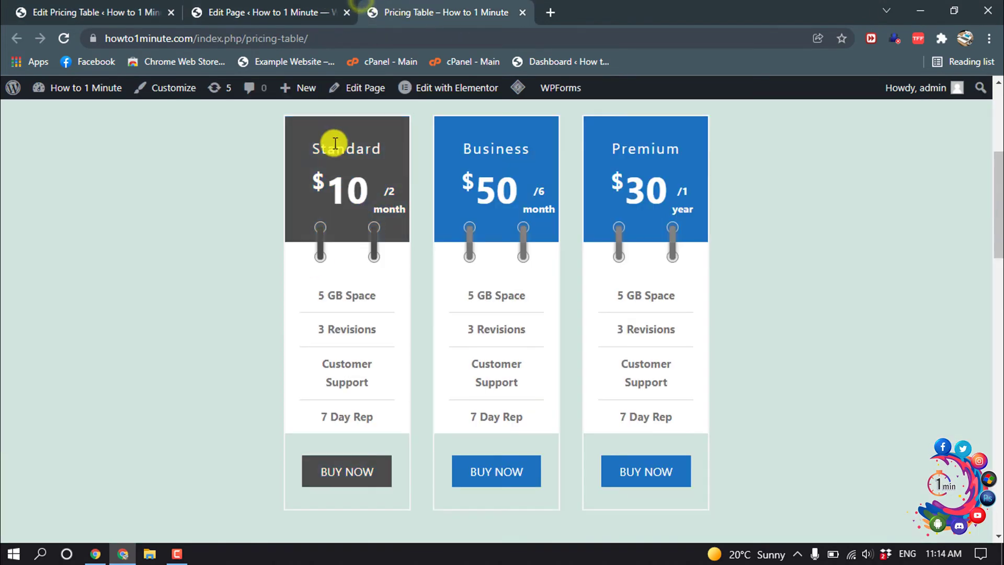
left_click_drag(309, 148, 360, 146)
left_click(94, 12)
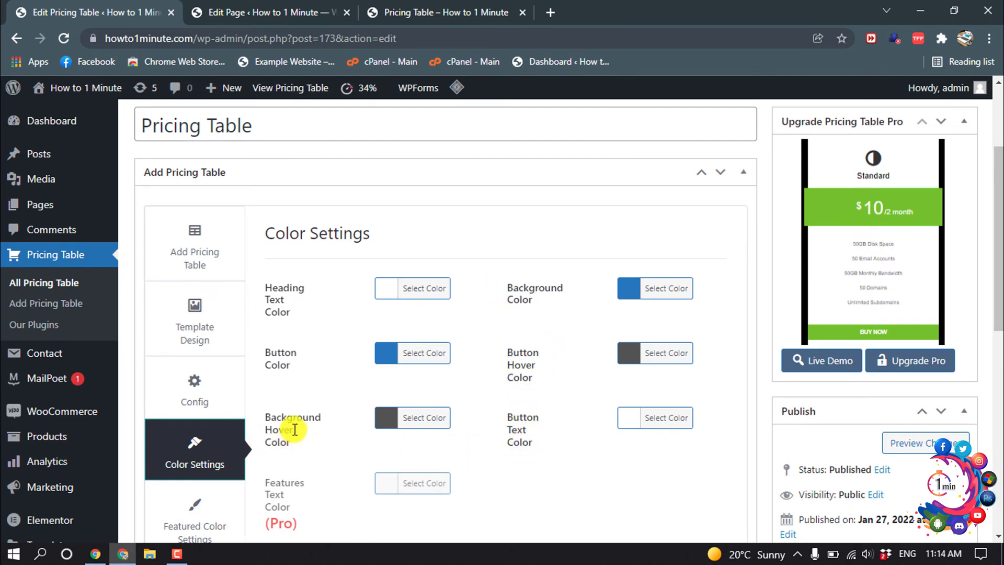
Open Featured Color Settings and start changing the featured background colour.
scroll(294, 430, "down", 4)
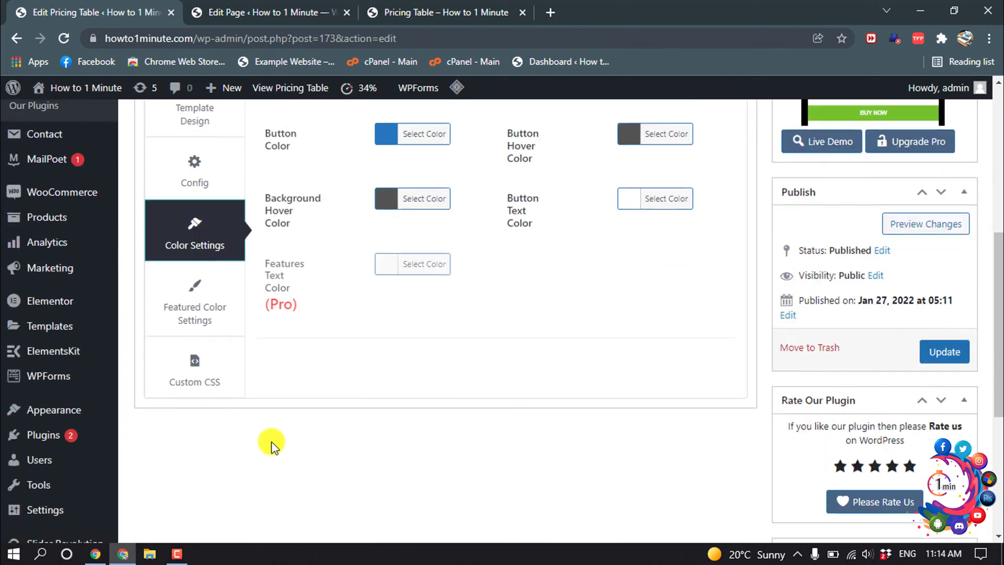
left_click(208, 284)
scroll(483, 365, "up", 3)
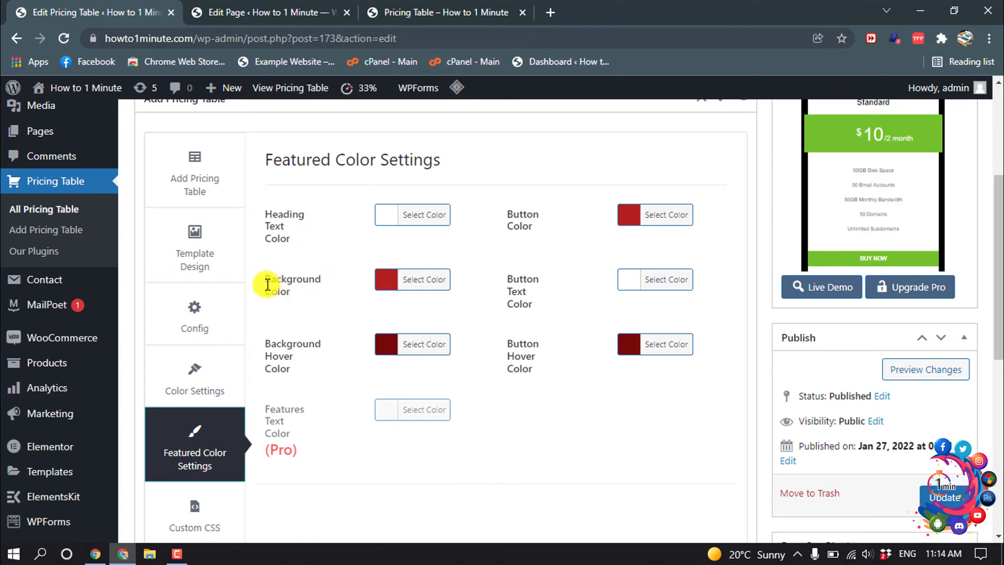
left_click(389, 279)
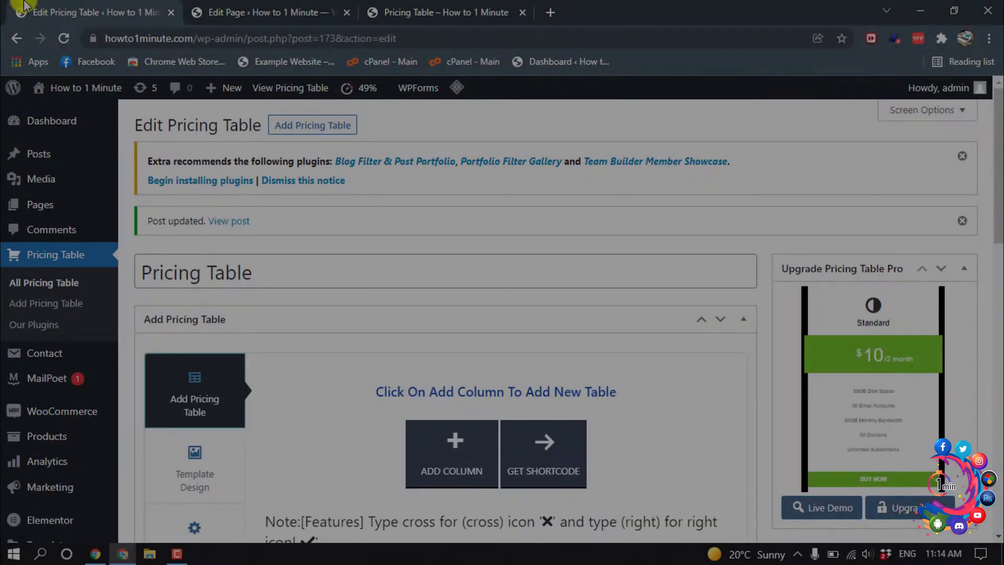
Review the pricing column fields, including the Premium column's Button Url field.
scroll(473, 346, "down", 7)
scroll(474, 346, "down", 9)
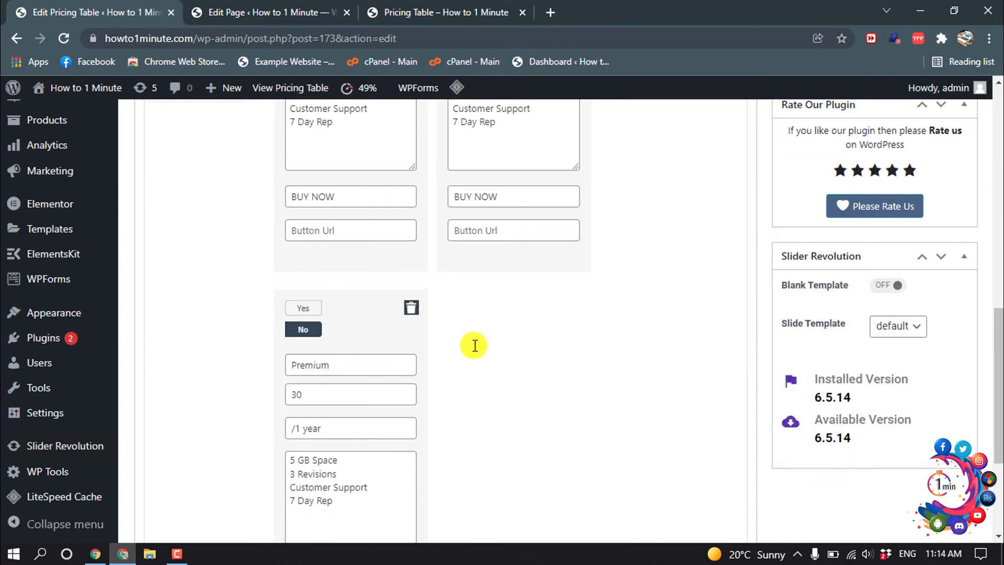
scroll(474, 346, "up", 10)
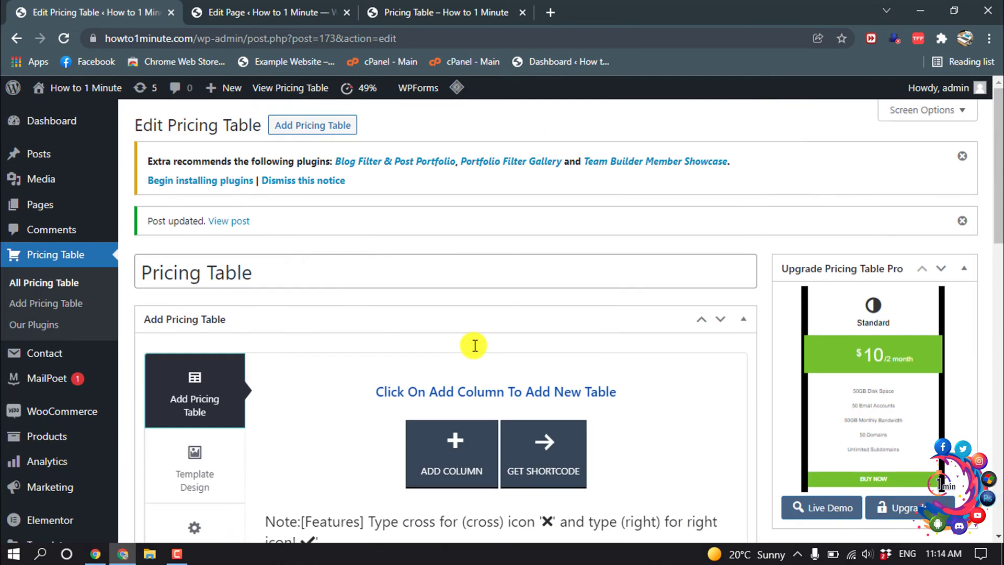
scroll(473, 348, "down", 16)
left_click(320, 413)
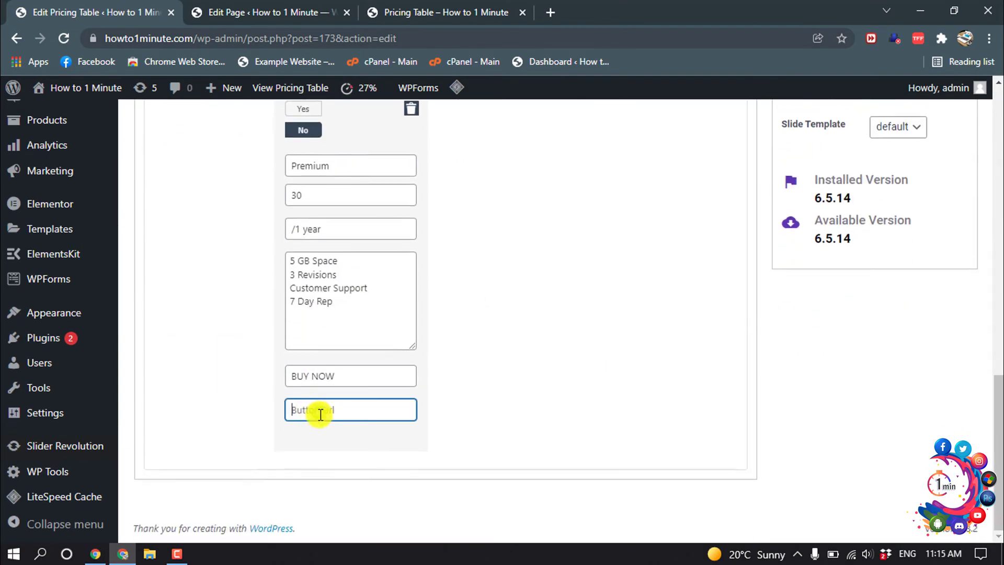
scroll(329, 403, "up", 10)
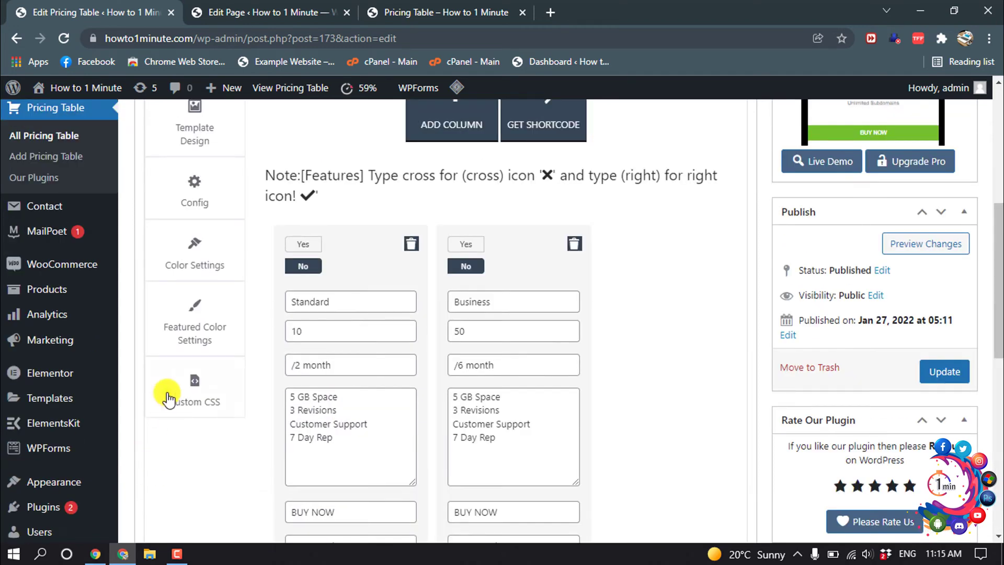
Open the Custom CSS box, then check the live page's euro prices: €10, €50 and €30.
left_click(165, 393)
left_click(481, 356)
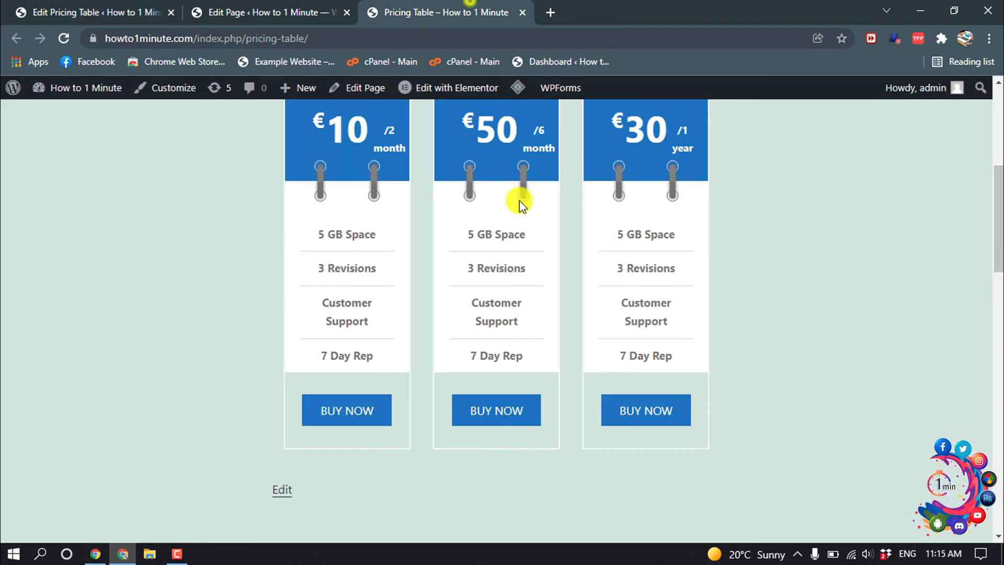
scroll(570, 338, "up", 4)
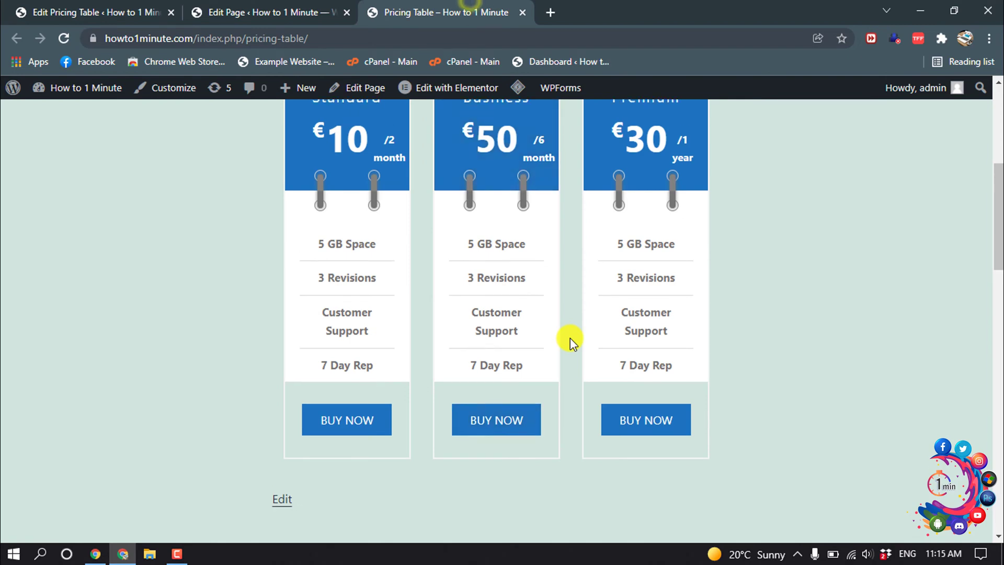
scroll(570, 337, "down", 3)
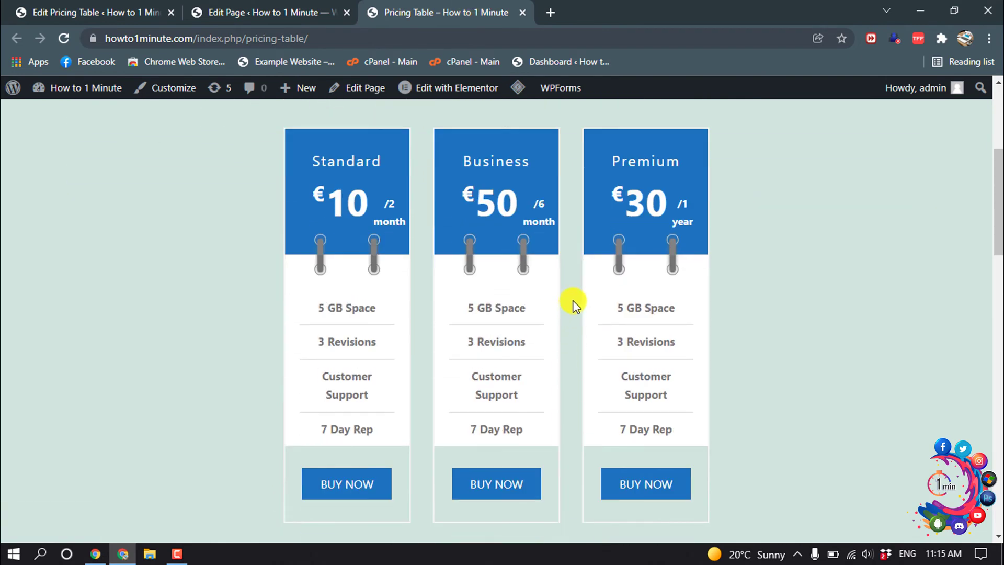